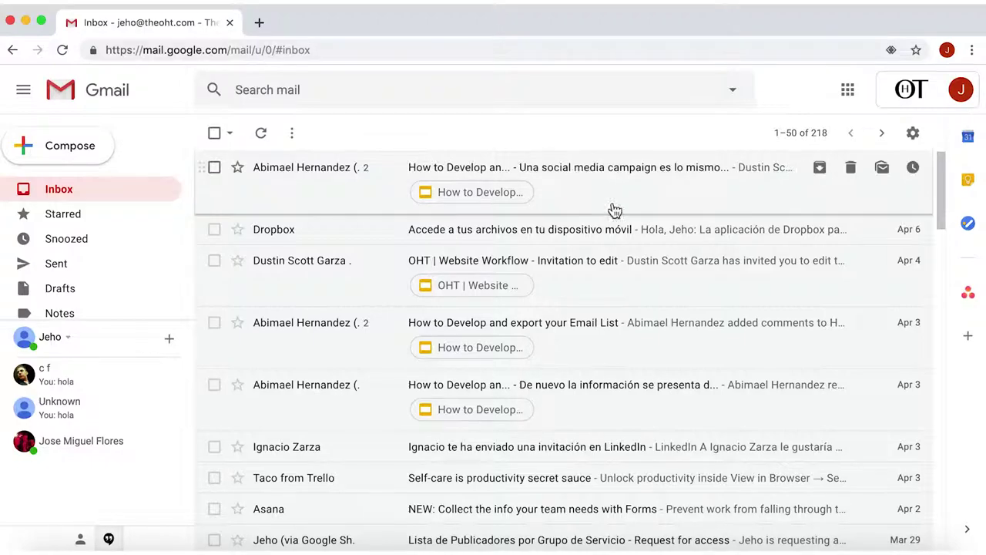
Step: Enable Canned Responses (Templates) in the advanced Gmail settings and save the changes
click(913, 136)
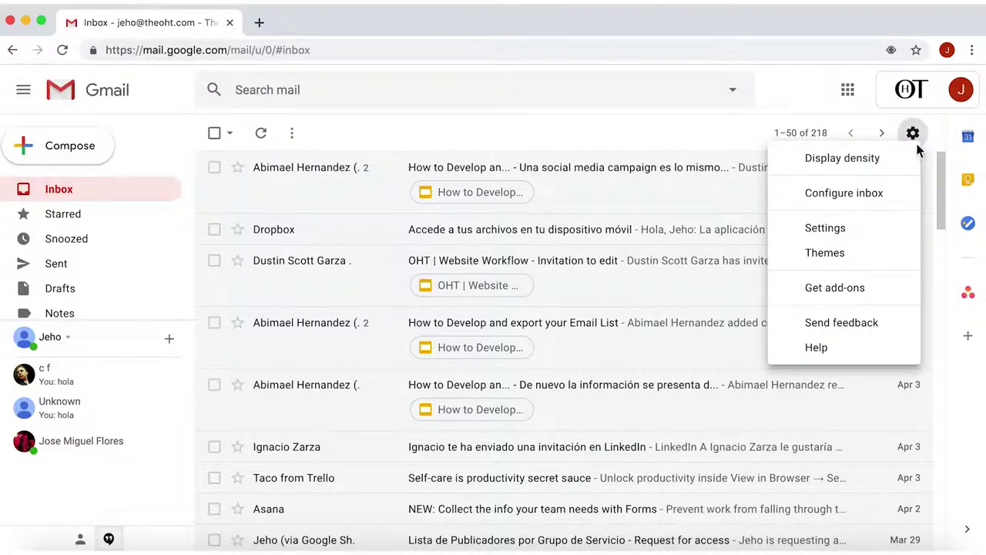
click(874, 227)
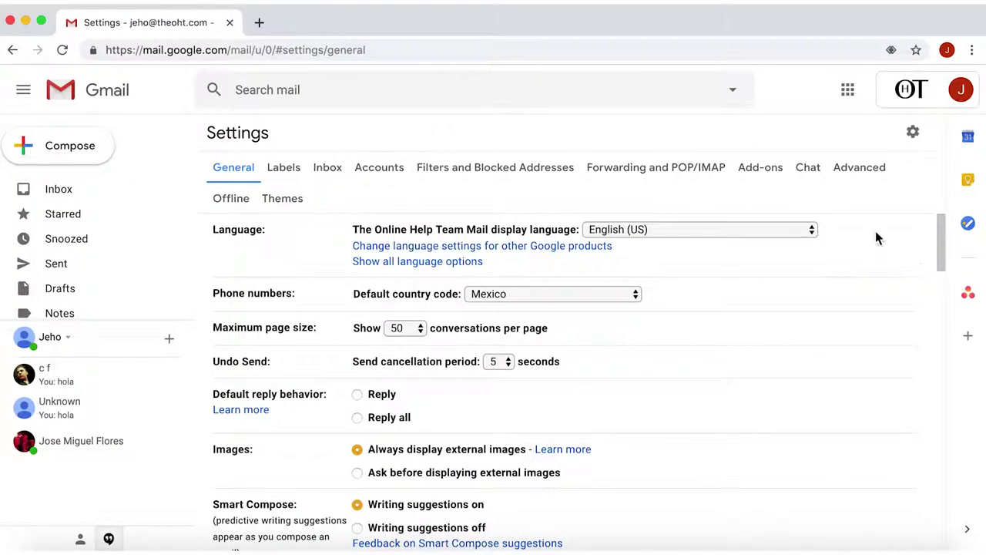
click(868, 169)
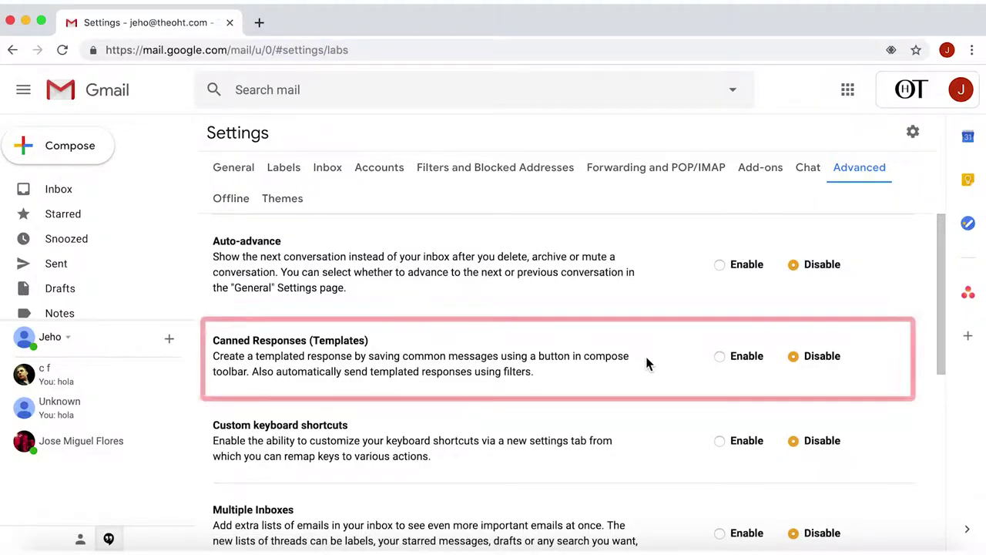
click(595, 388)
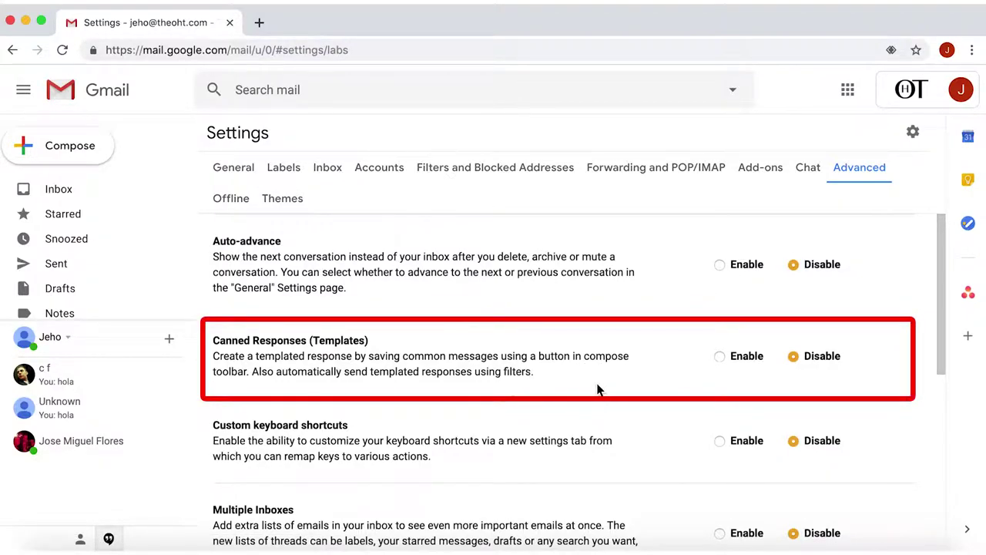
click(719, 356)
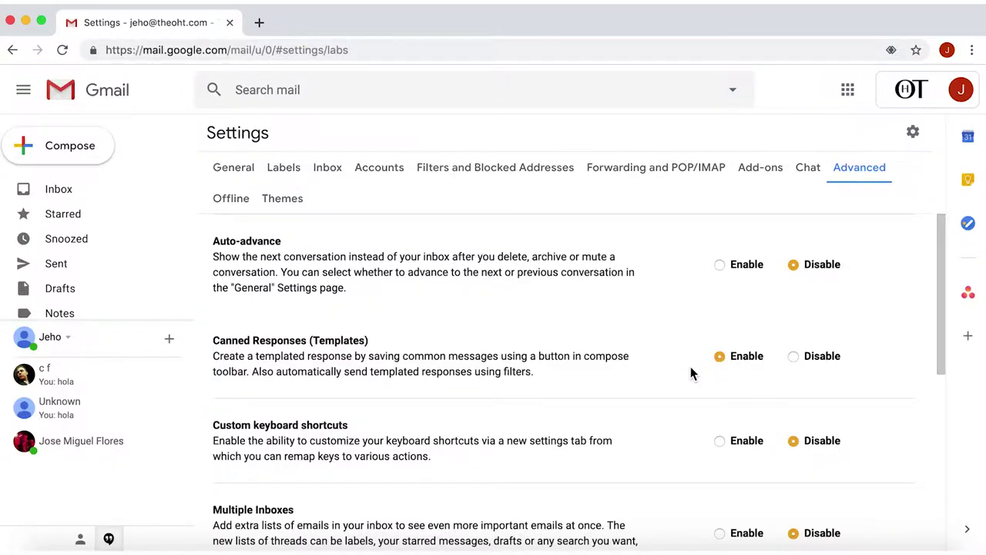
scroll(690, 374, down, 3)
scroll(690, 374, down, 2)
click(259, 464)
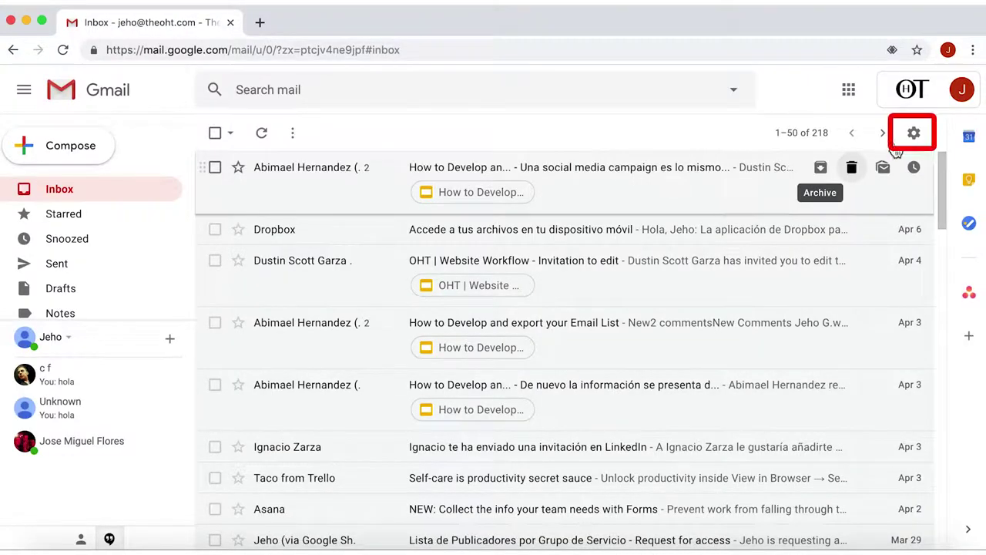
Step: Find the BEE Templates for Gmail add-on in the G Suite Marketplace and install it
click(914, 135)
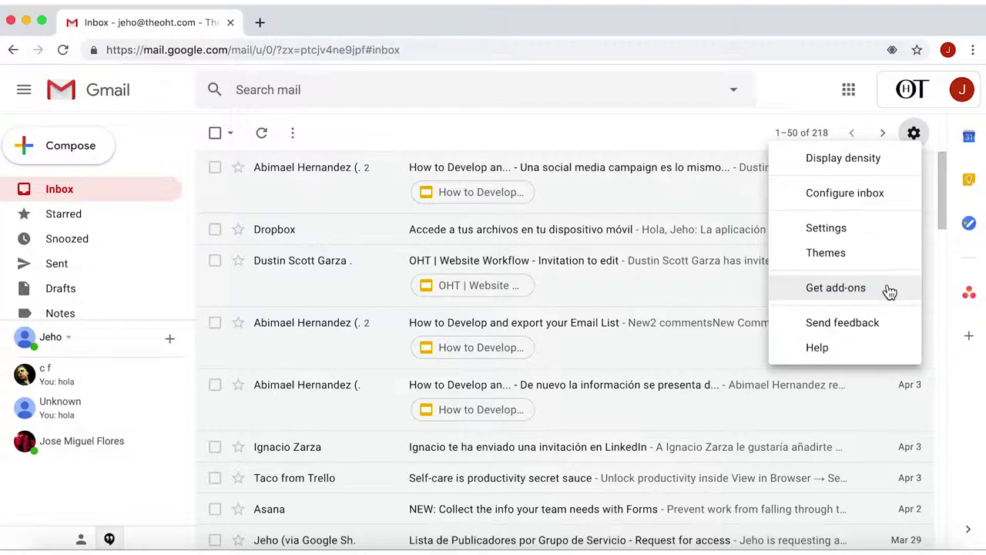
click(977, 362)
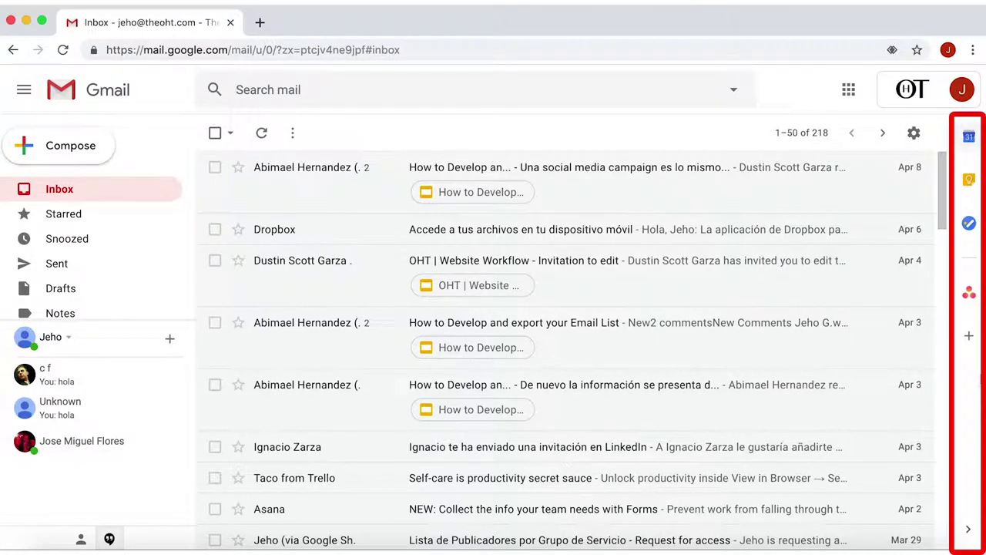
click(969, 337)
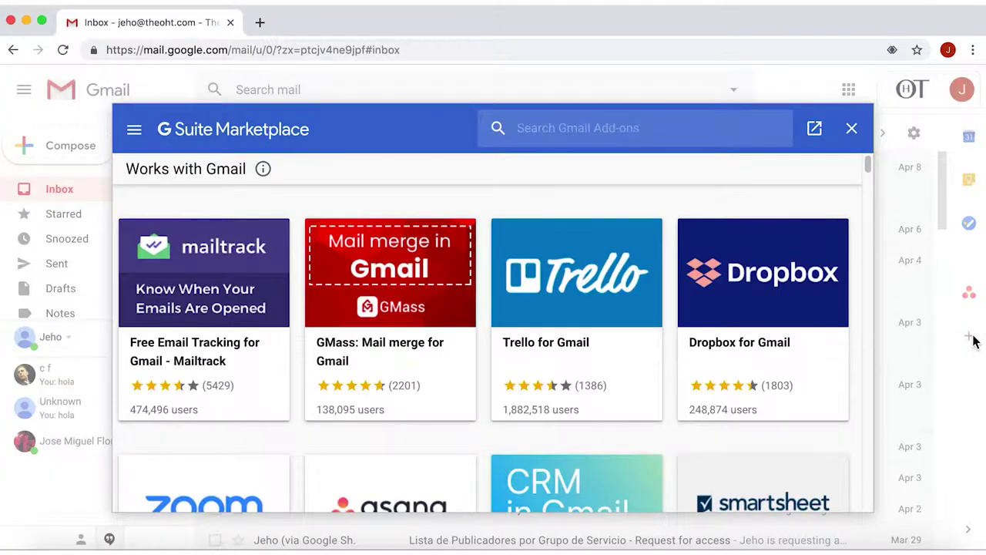
scroll(475, 434, down, 7)
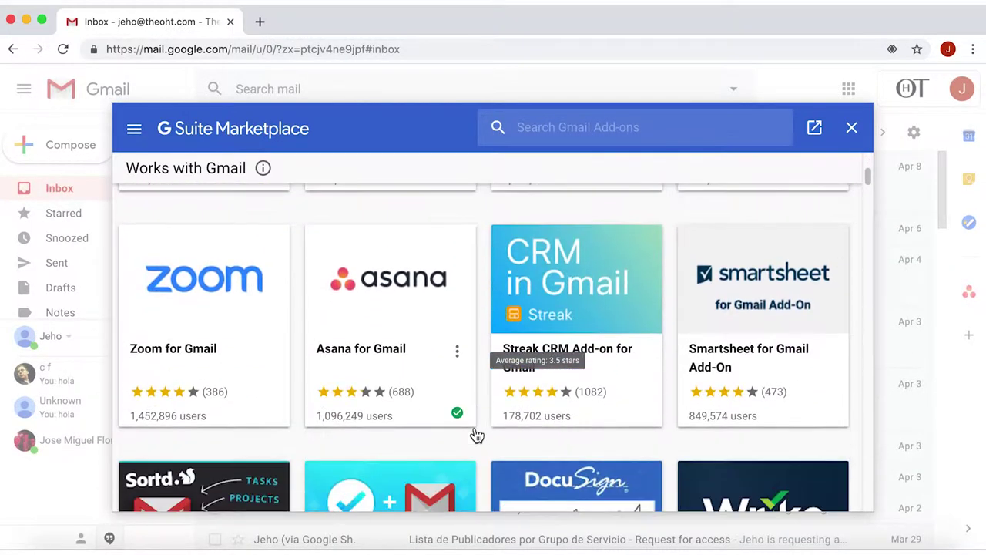
scroll(475, 434, down, 1)
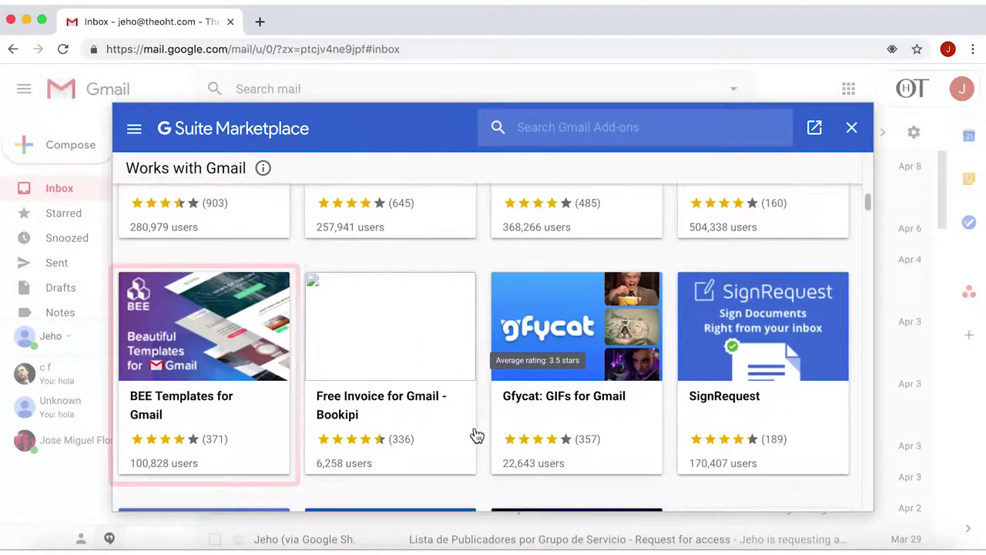
click(263, 421)
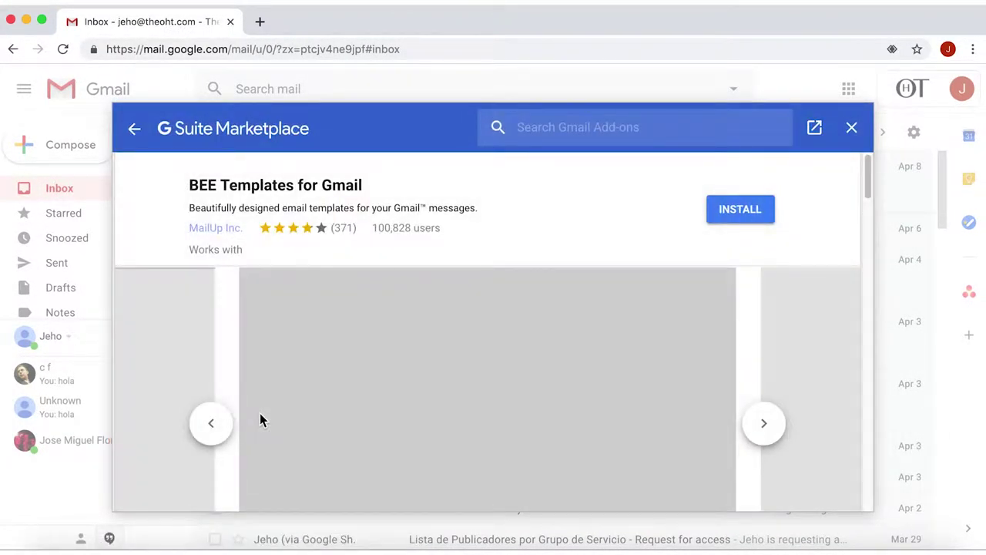
scroll(515, 430, down, 1)
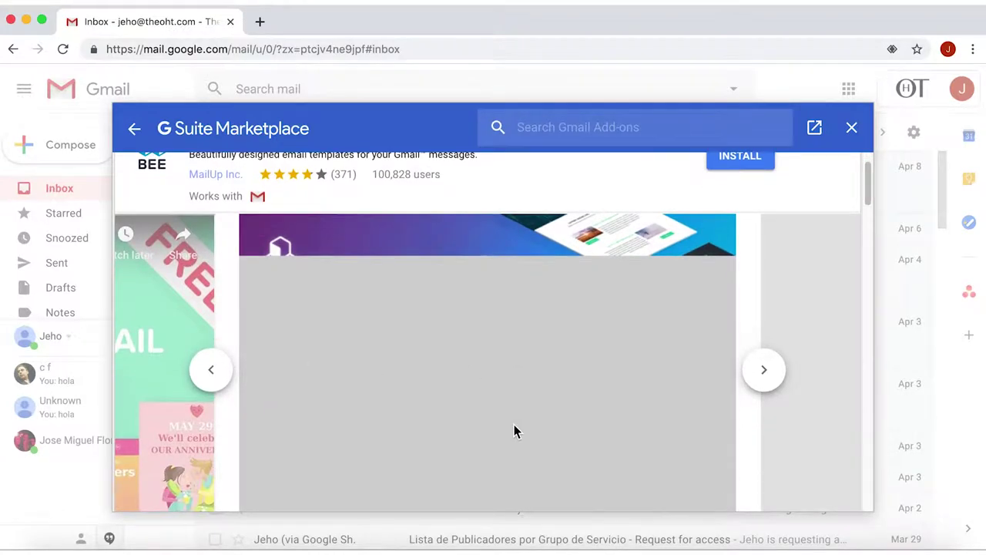
scroll(759, 247, up, 1)
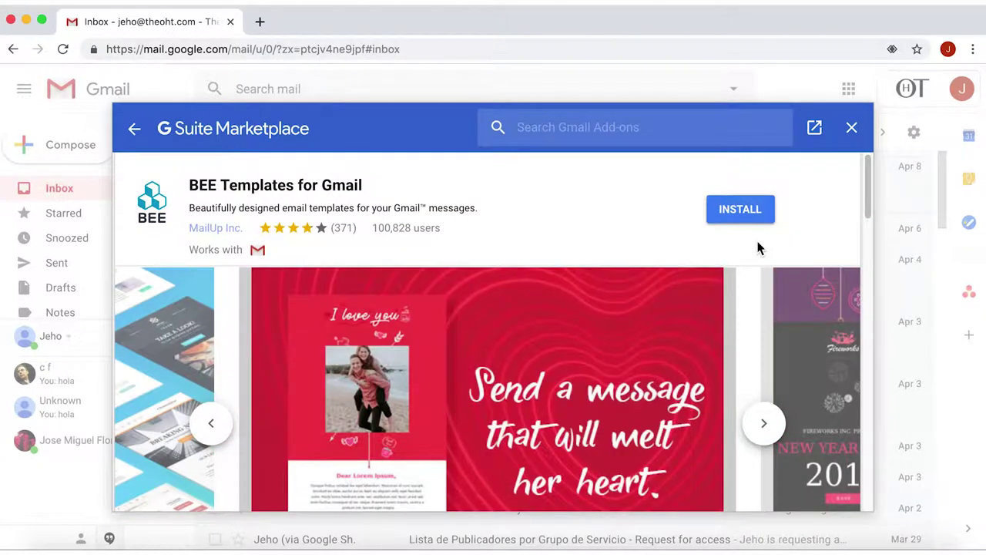
click(740, 208)
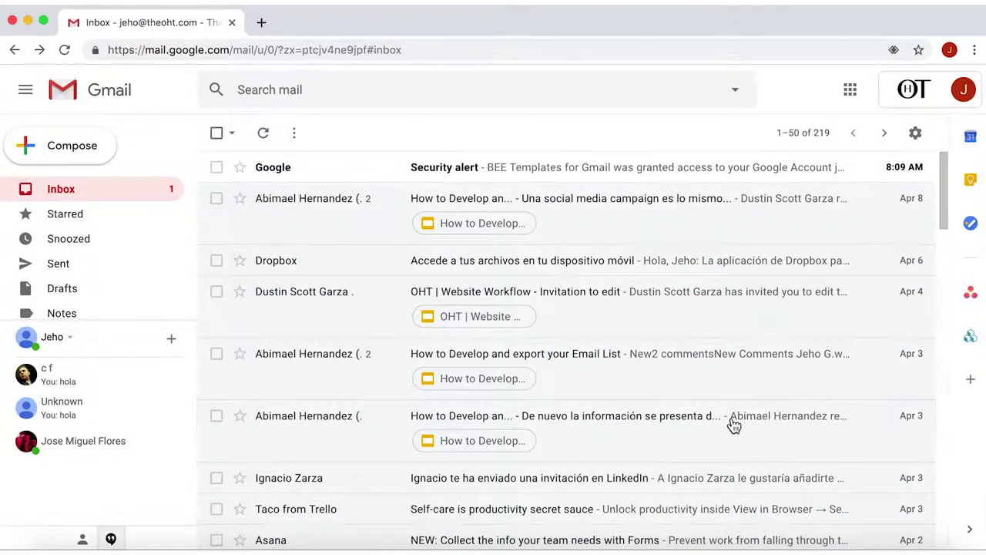
Step: Open BEE Templates alongside the Asana email about Forms and create a draft from the Educational template
click(970, 336)
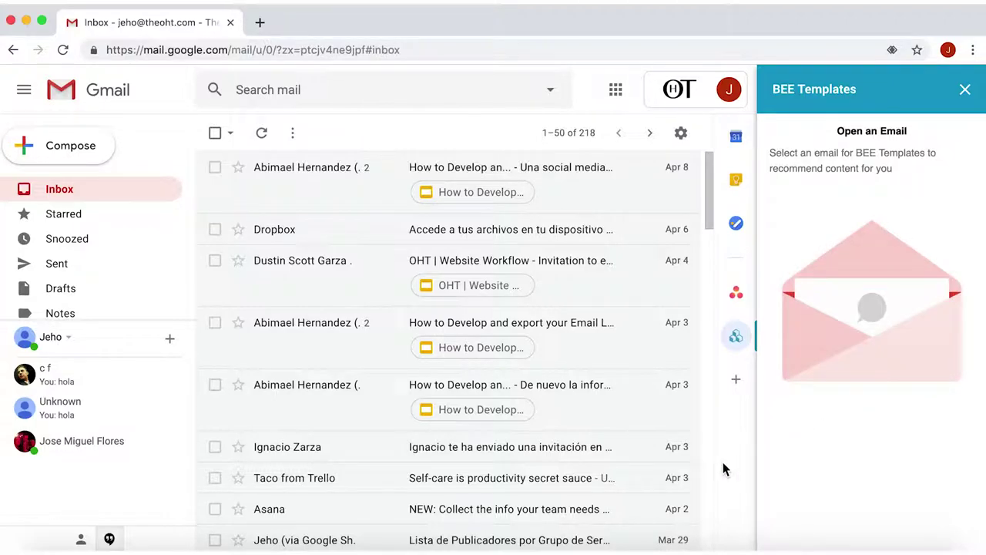
click(525, 520)
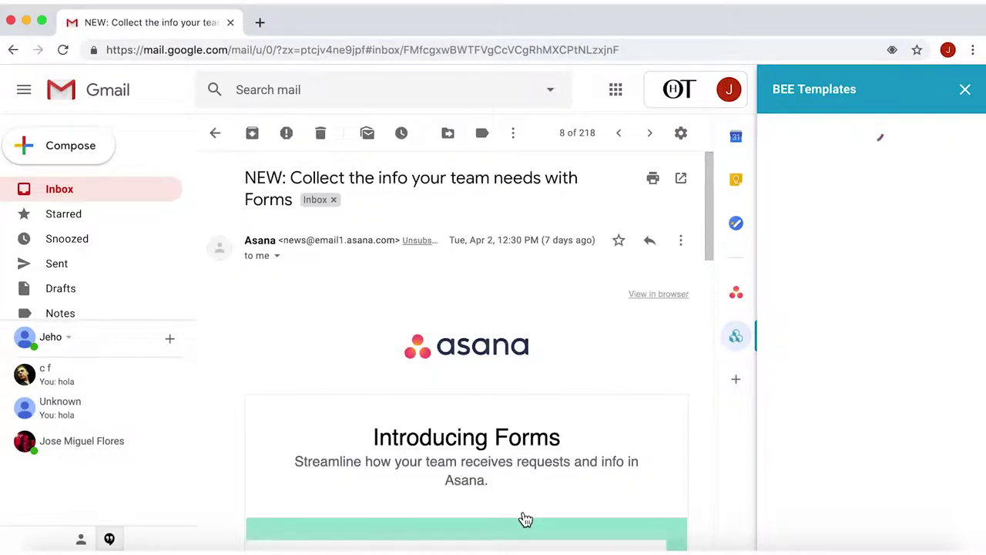
scroll(961, 193, down, 5)
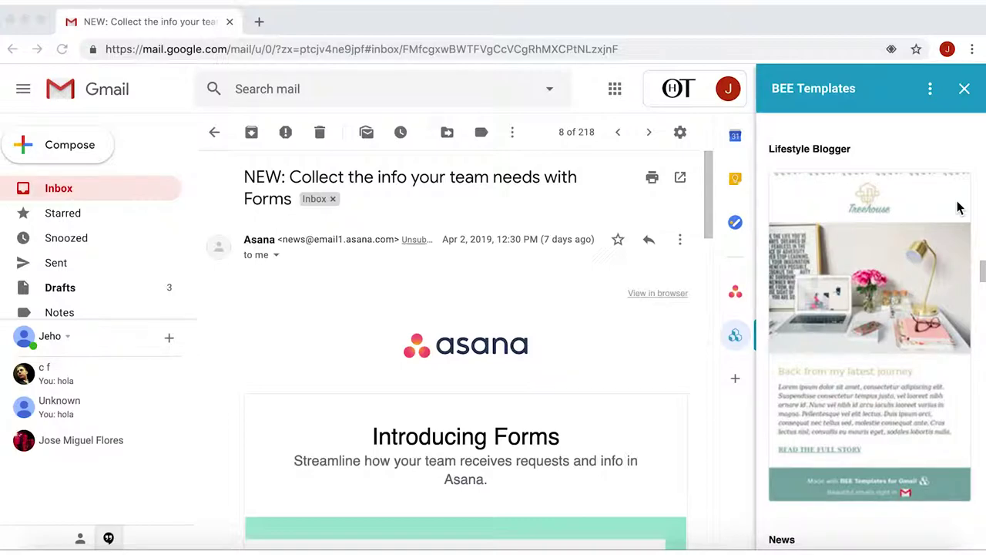
scroll(959, 206, down, 7)
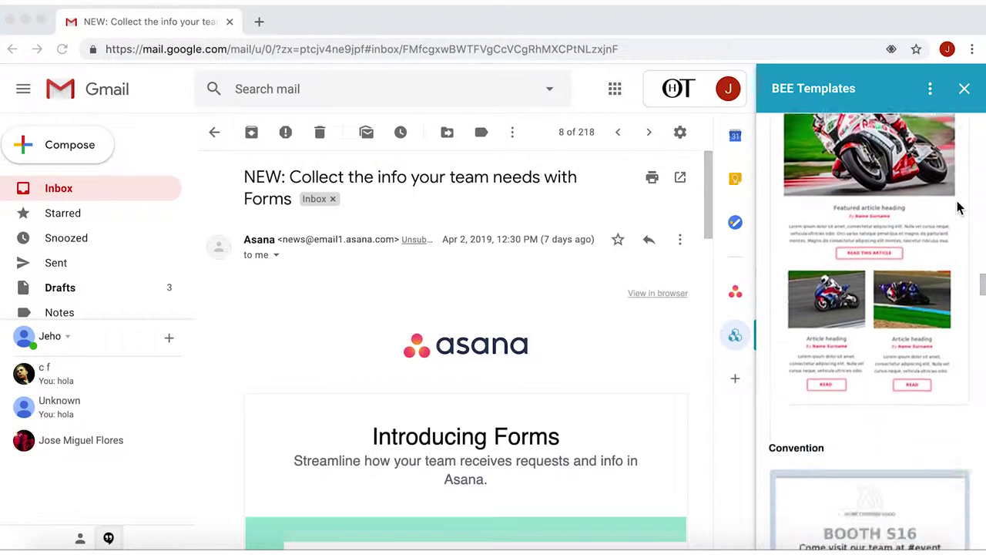
scroll(959, 207, down, 8)
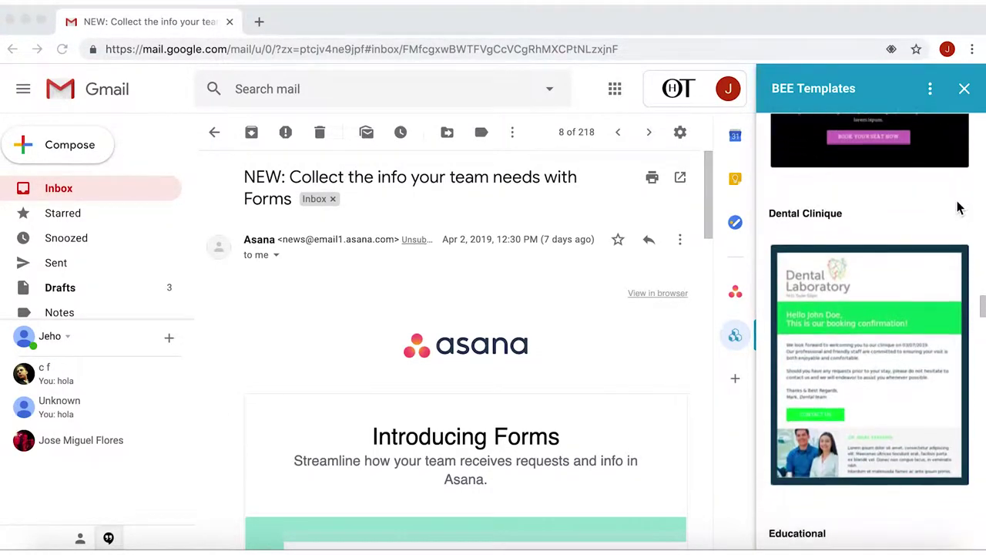
scroll(958, 207, down, 5)
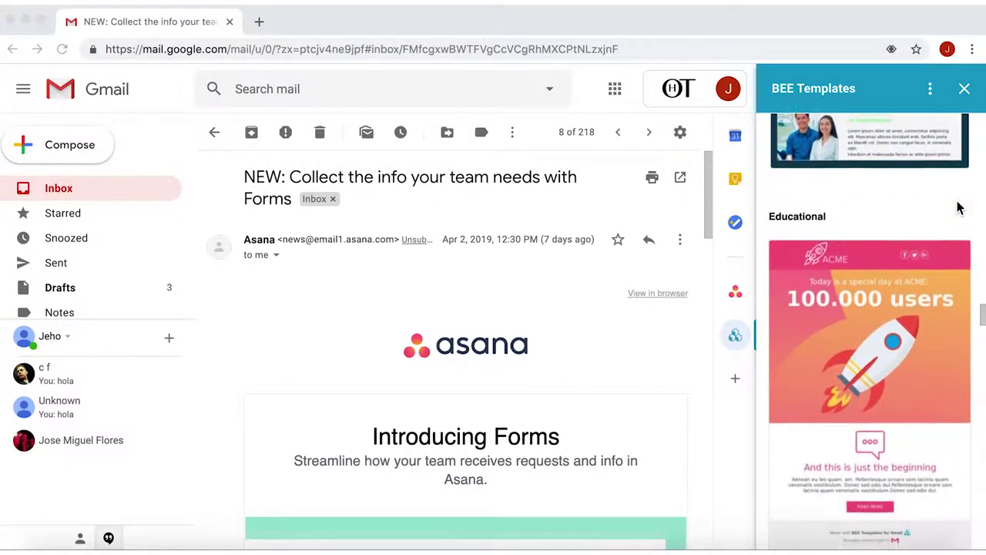
scroll(958, 206, down, 2)
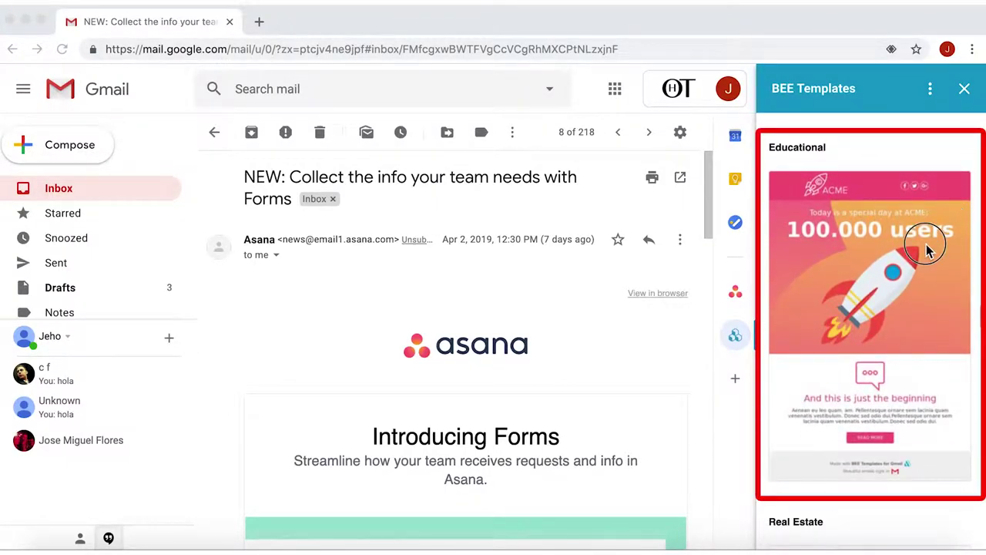
click(899, 279)
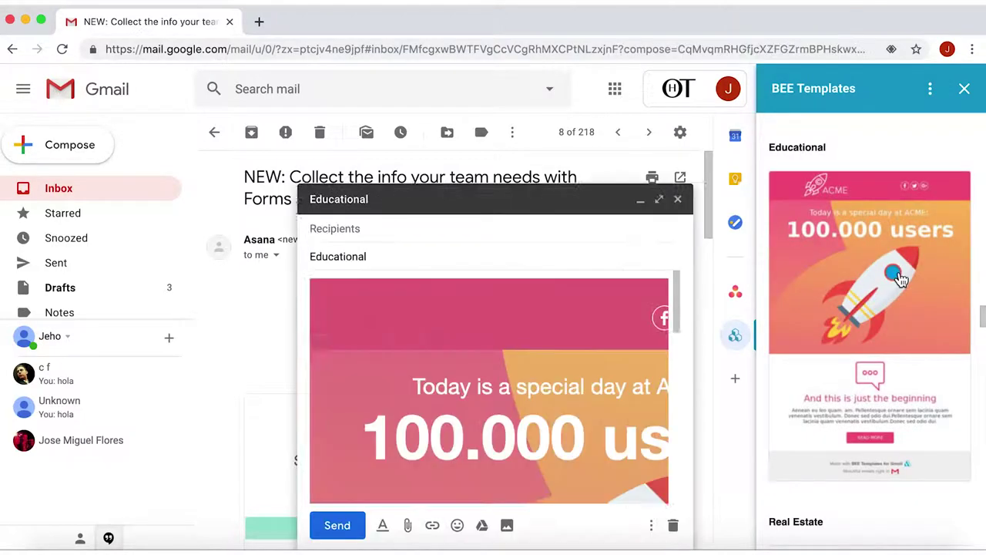
Step: Enlarge the draft and replace the ACME logo in its header with burntolearn_logoRED.png, scaled down to fit the banner
click(658, 167)
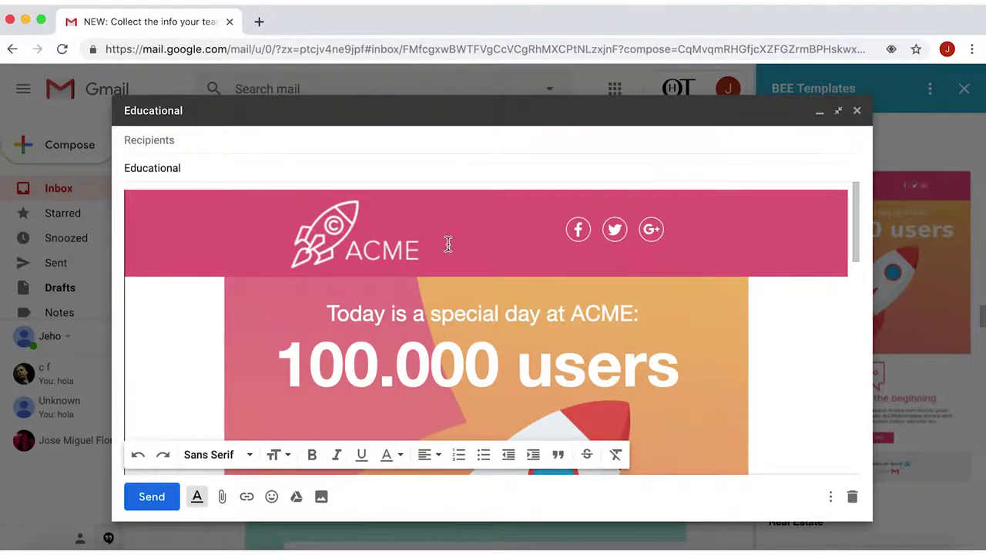
click(365, 246)
key(super+Tab)
click(691, 136)
drag(691, 136, 402, 220)
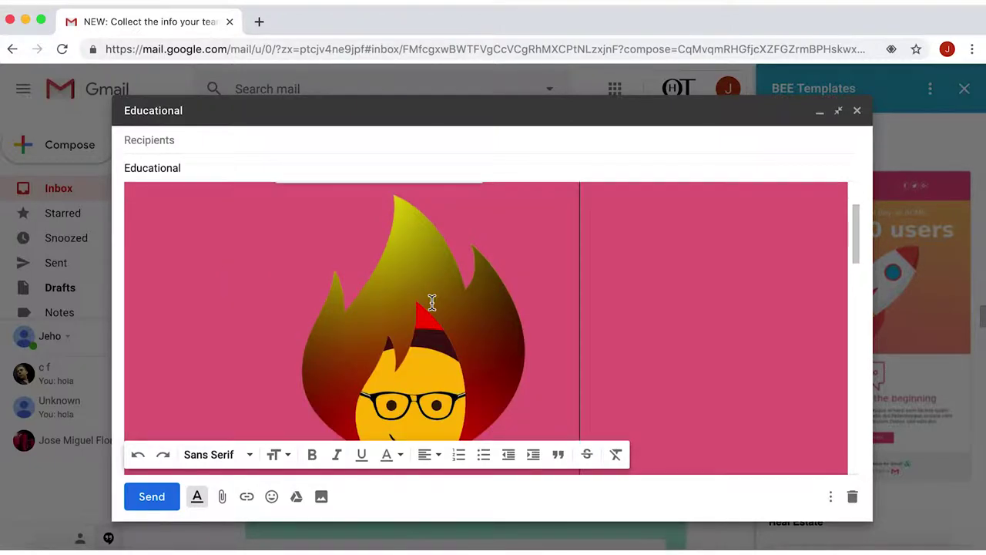
drag(579, 431, 409, 254)
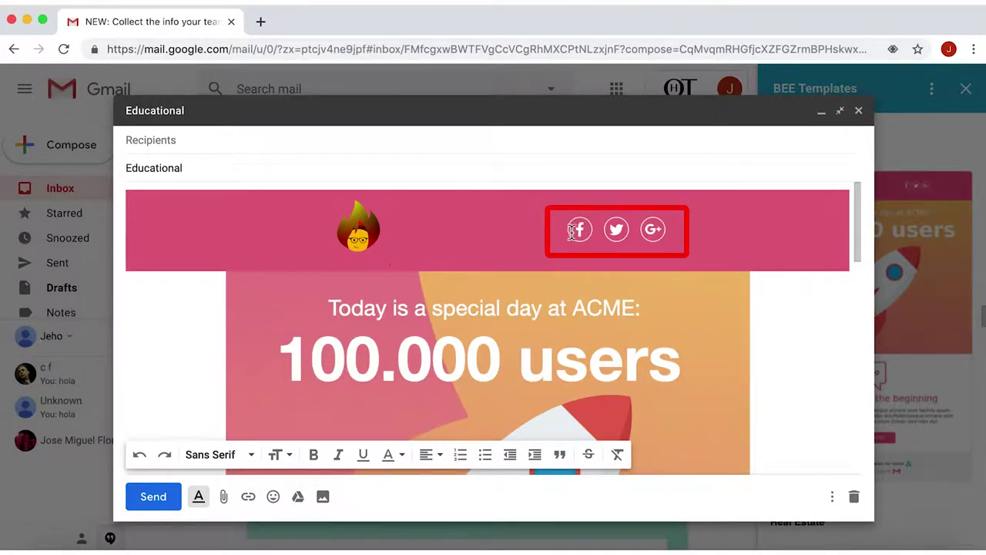
Step: Edit the web address linked to the Facebook icon in the email header
click(580, 230)
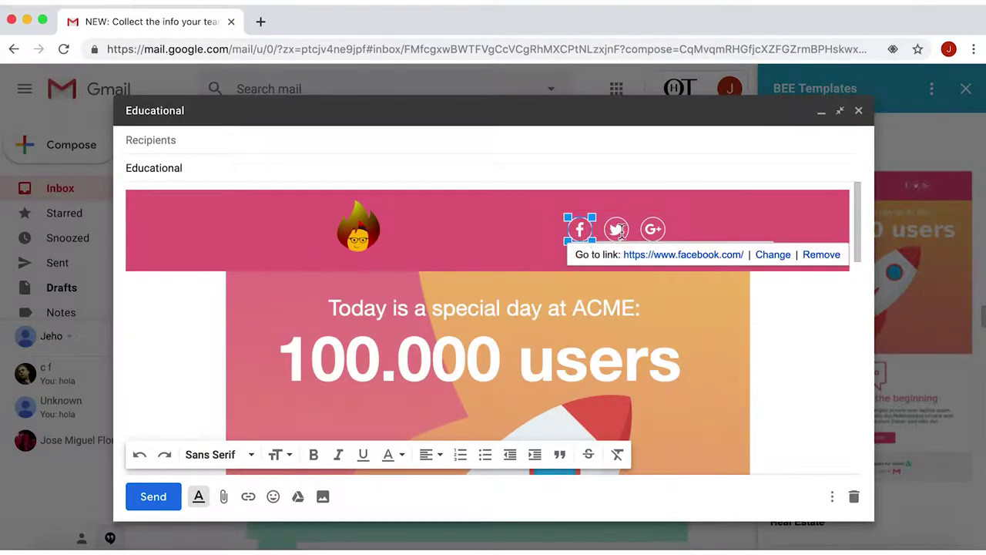
click(770, 255)
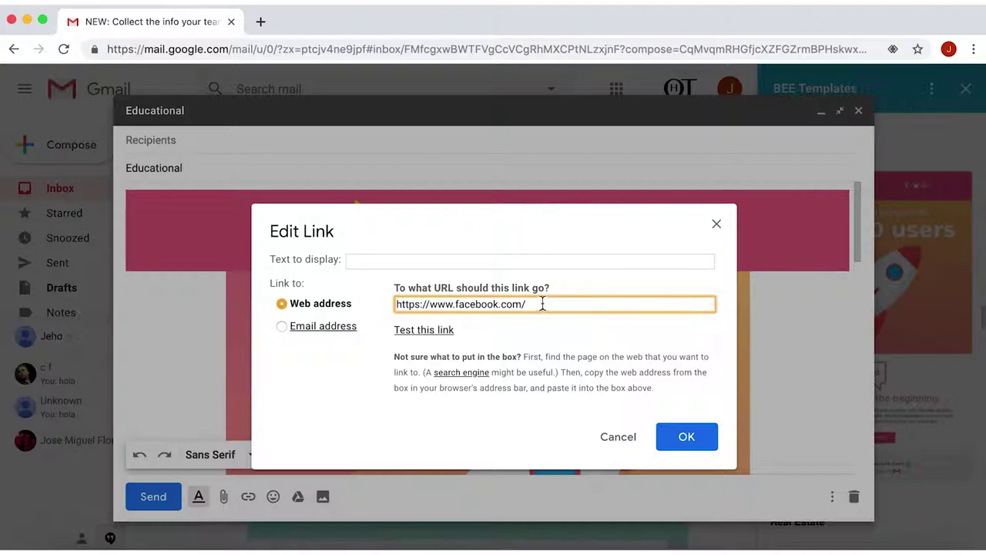
click(345, 292)
text(beefreeio)
click(686, 436)
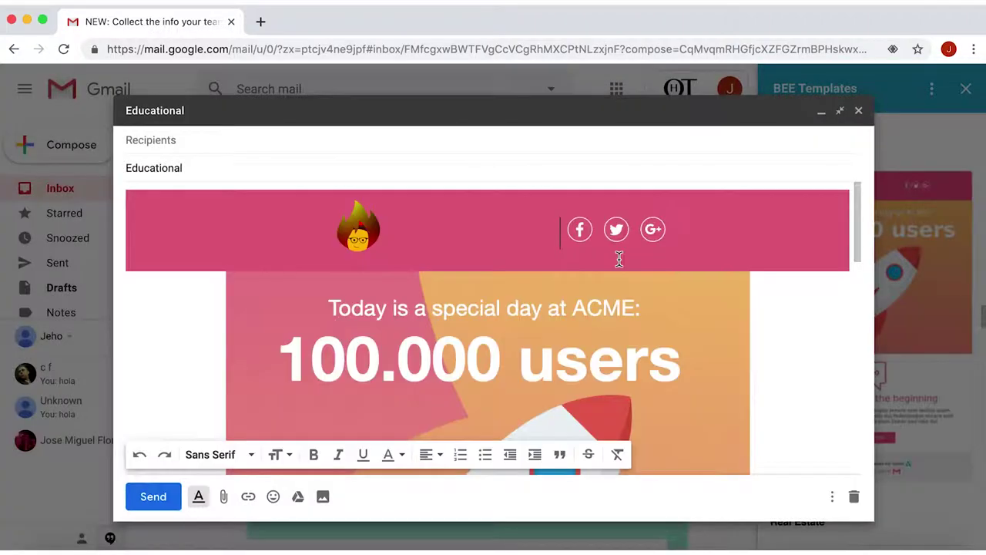
Step: Replace the line "Today is a special day at ACME:" above the large headline with "Email Marketing:"
click(329, 307)
key(Delete)
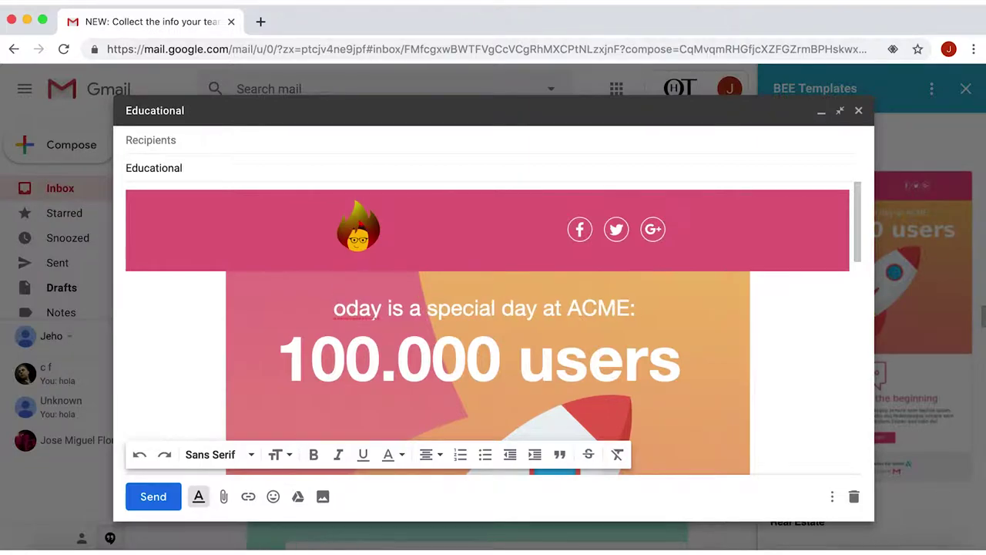
text(Email Marketing)
key(Delete)
key(Delete)
key(Delete)
key(Delete)
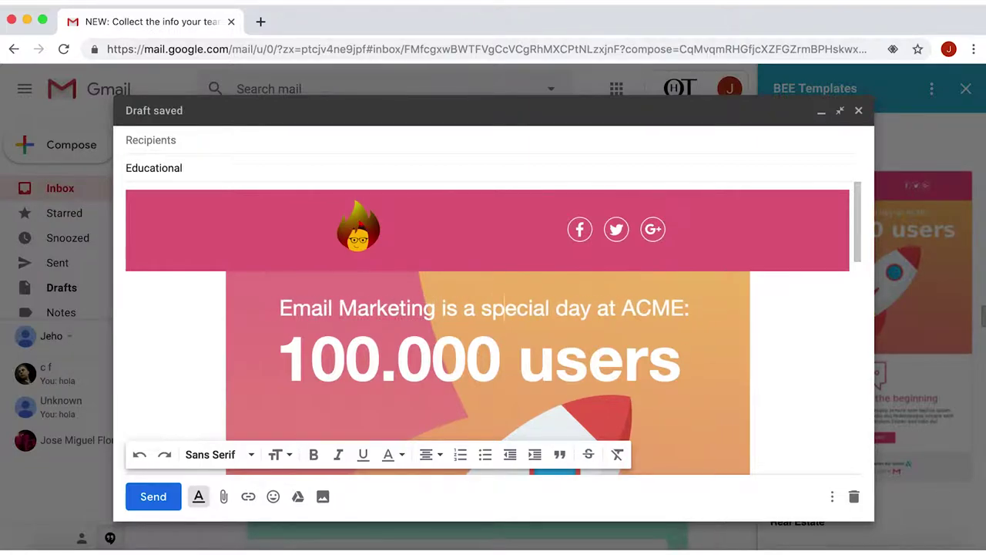
key(BackSpace)
key(BackSpace)
key(BackSpace)
key(BackSpace)
key(BackSpace)
key(BackSpace)
key(BackSpace)
key(BackSpace)
key(BackSpace)
key(BackSpace)
key(BackSpace)
key(BackSpace)
key(BackSpace)
key(BackSpace)
key(BackSpace)
key(BackSpace)
key(BackSpace)
key(BackSpace)
key(BackSpace)
key(BackSpace)
Step: Change "users" to "emails" in the large headline and add a line break after it
double_click(526, 373)
text(emails)
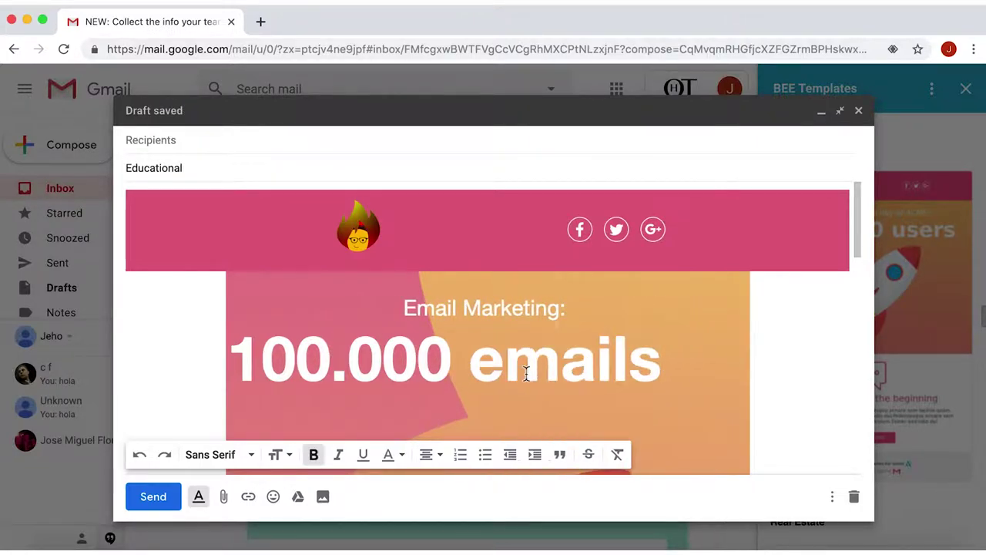
key(Return)
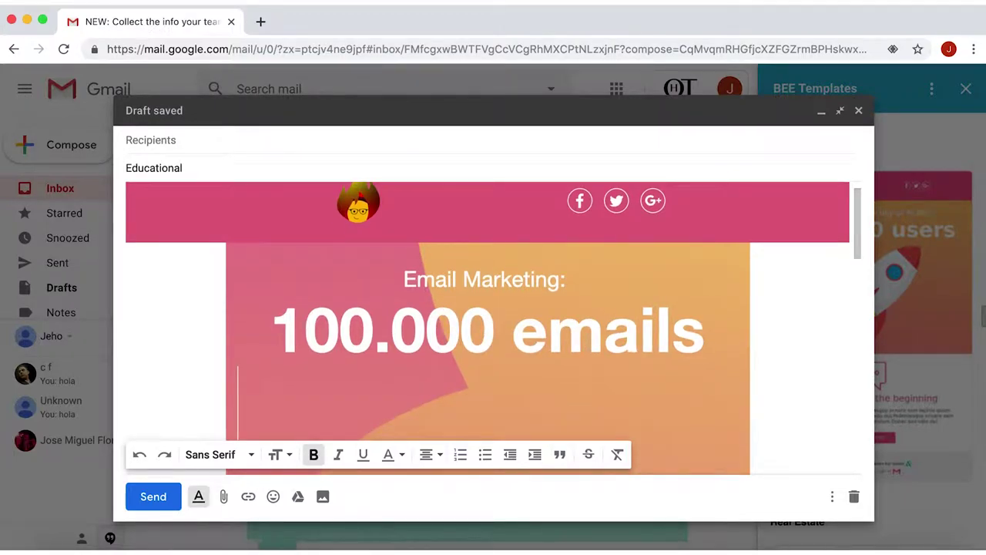
Step: Replace the rocket picture in the email body with "Icon for email campaing.png" from the Downloads folder
scroll(652, 370, down, 5)
click(559, 329)
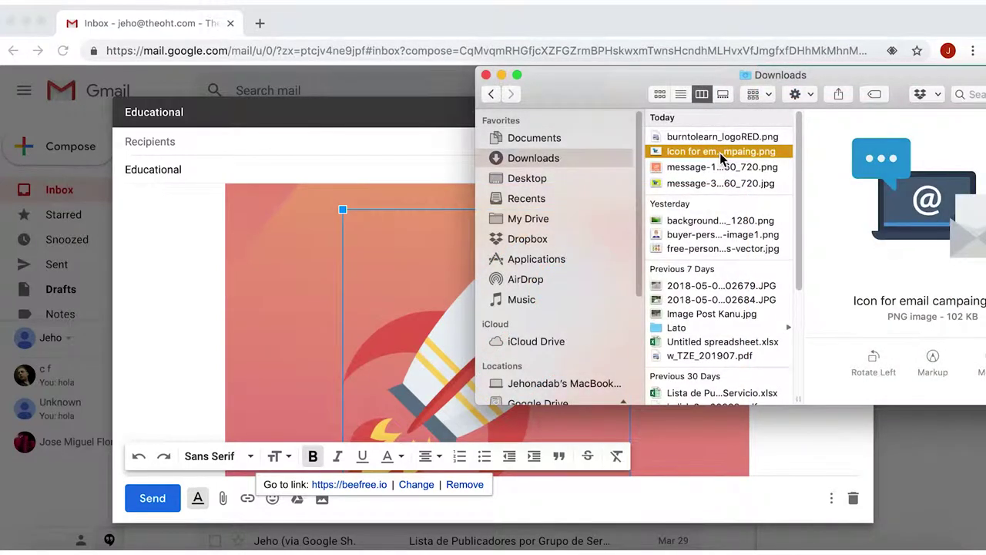
drag(720, 153, 535, 376)
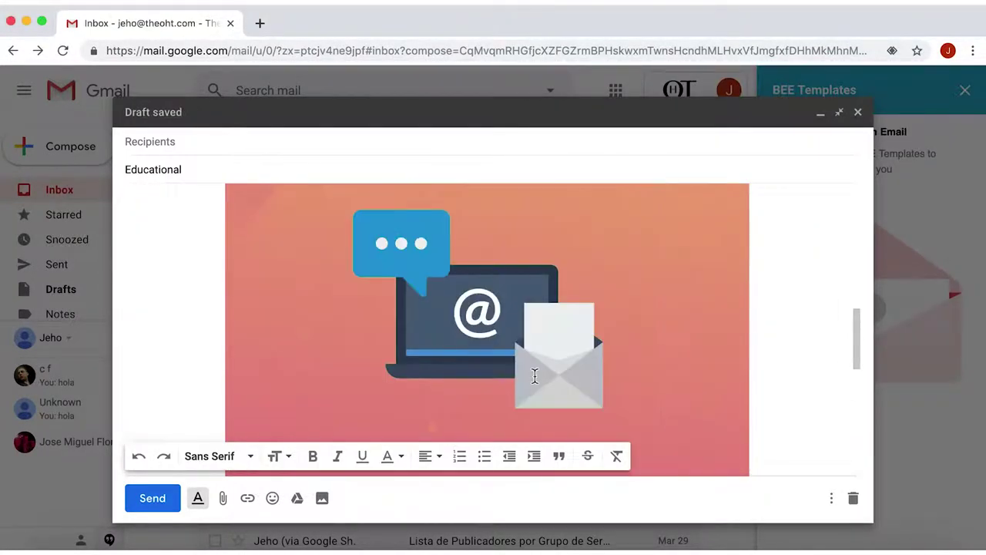
scroll(391, 331, down, 5)
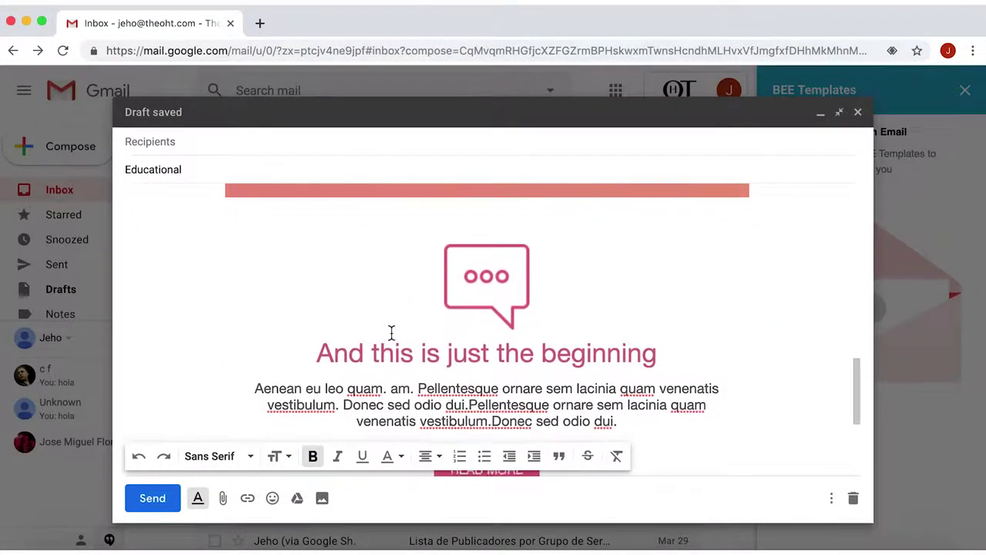
scroll(392, 331, down, 5)
click(517, 388)
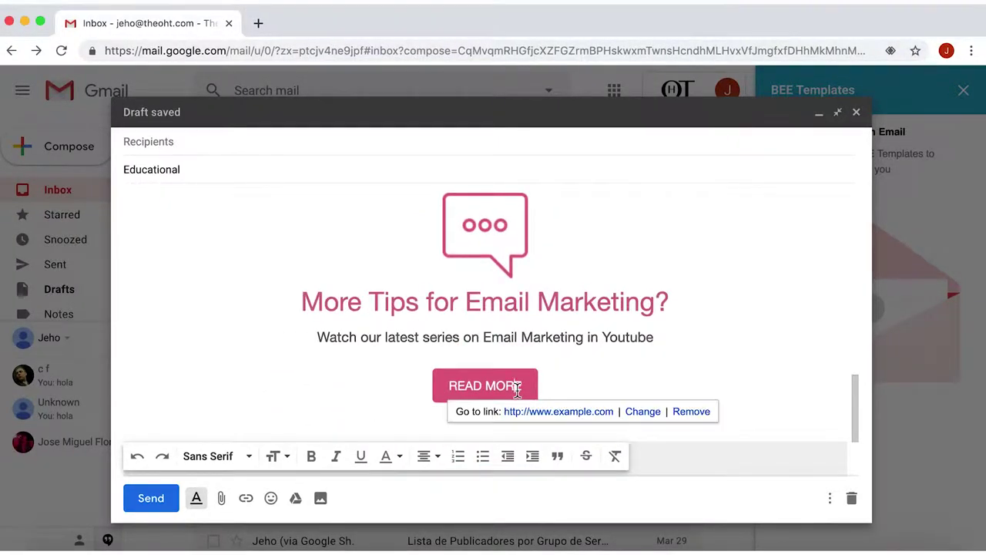
click(643, 411)
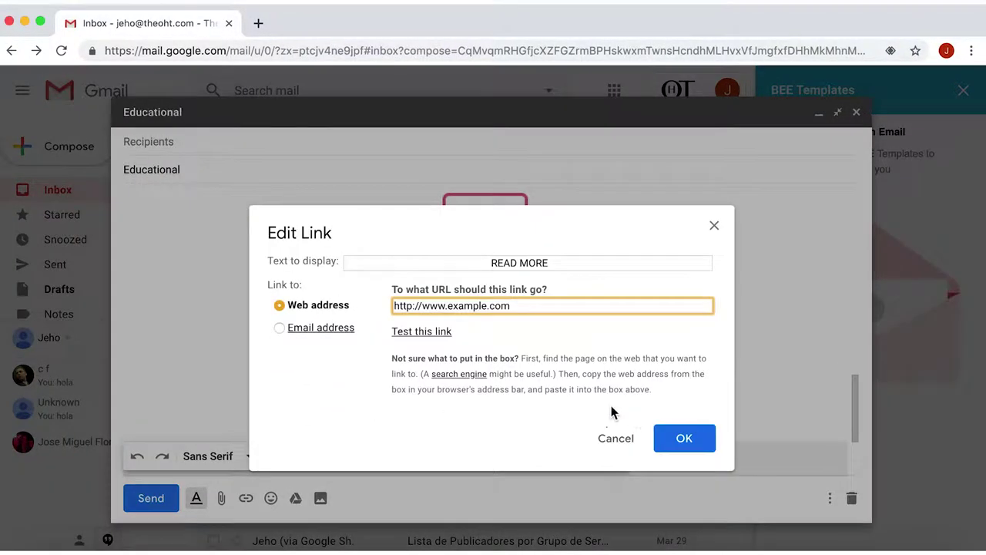
click(414, 297)
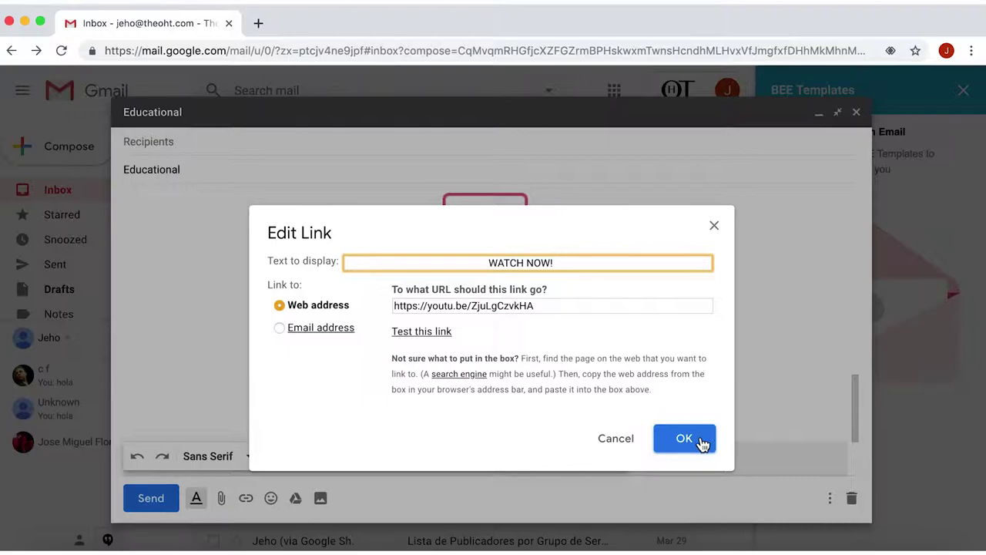
click(686, 438)
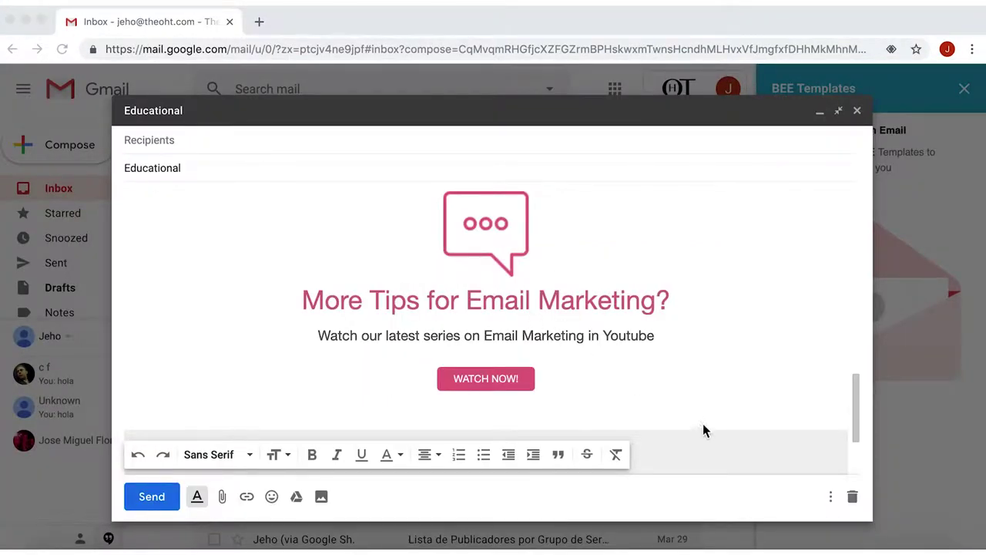
Step: Save the draft as a new canned-response template named "Email Marketing" and send the email to the contact
click(829, 497)
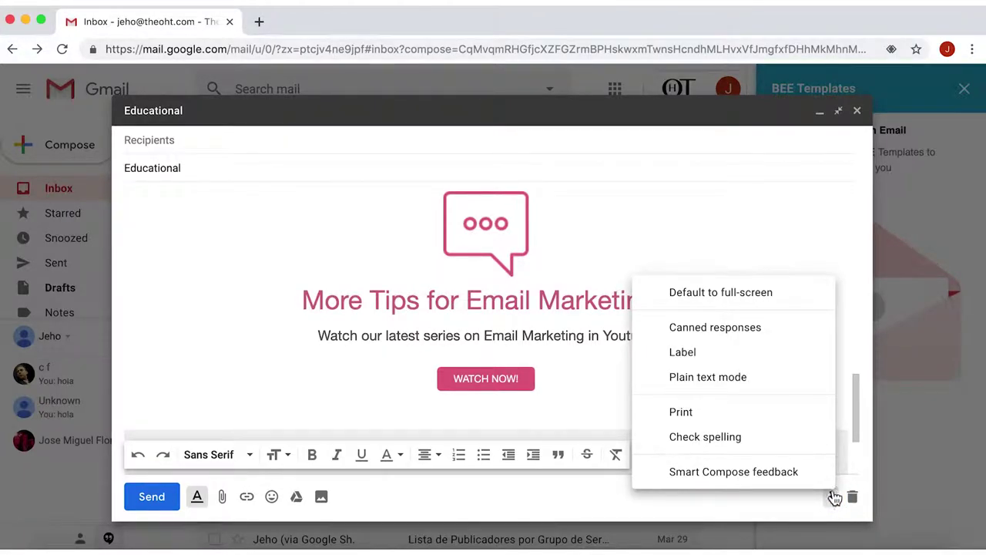
mouse_move(773, 339)
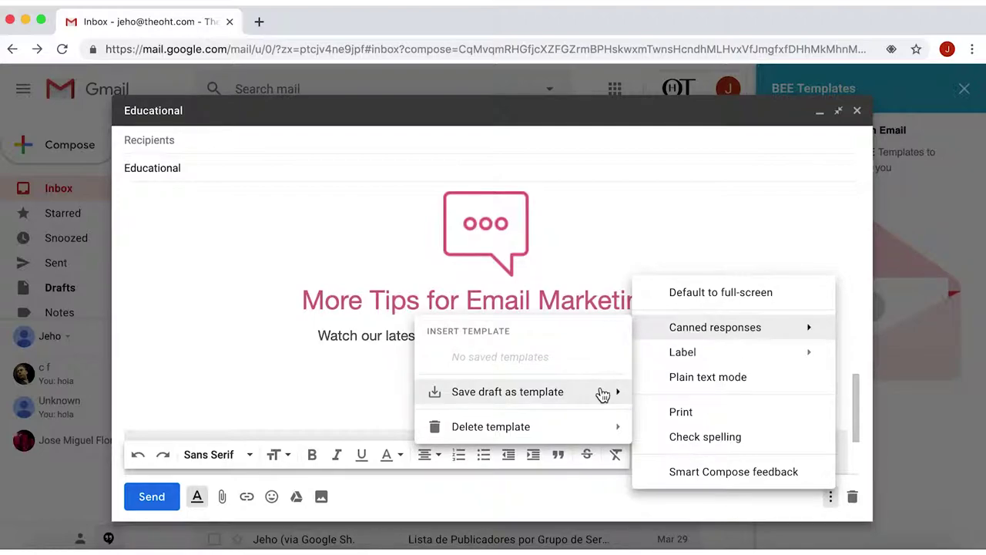
mouse_move(602, 395)
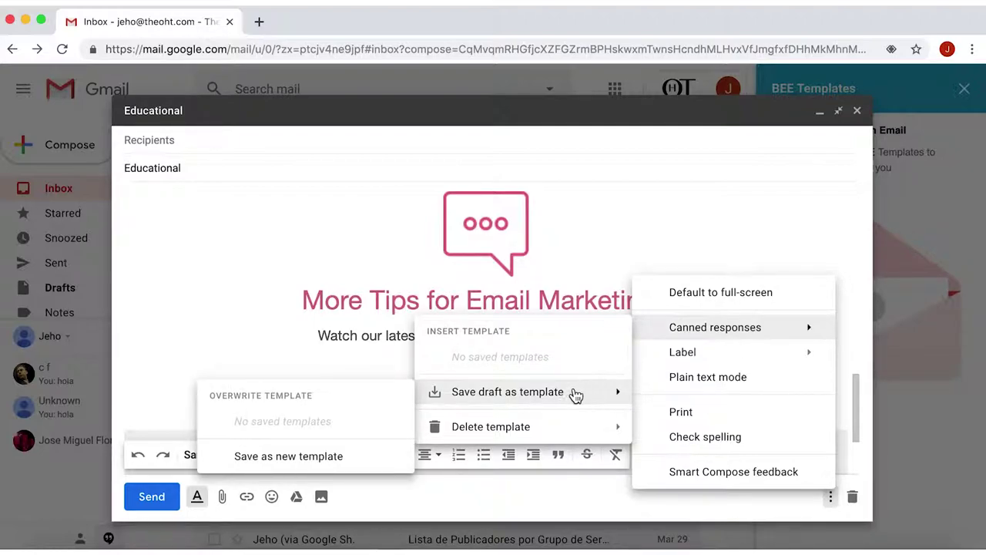
click(380, 456)
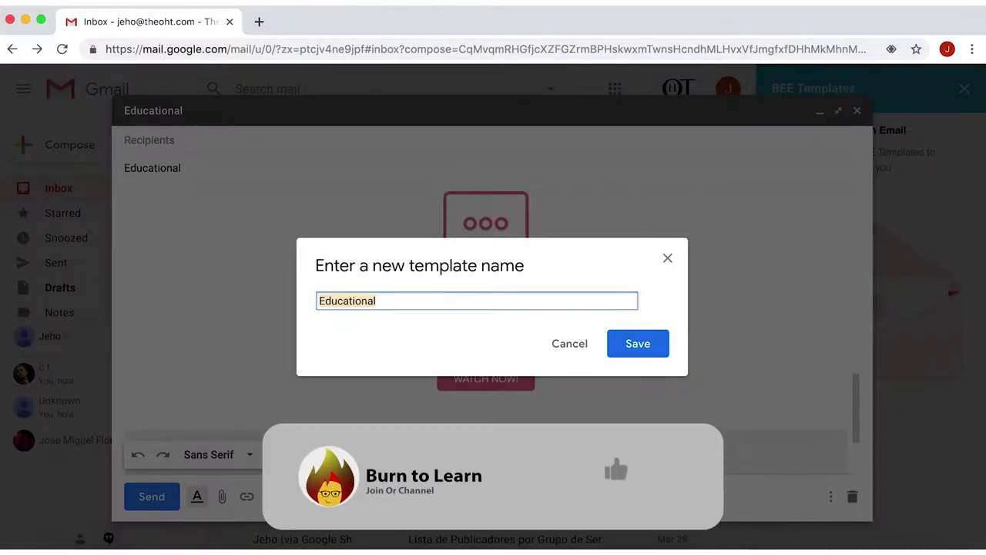
text(Email Marketing)
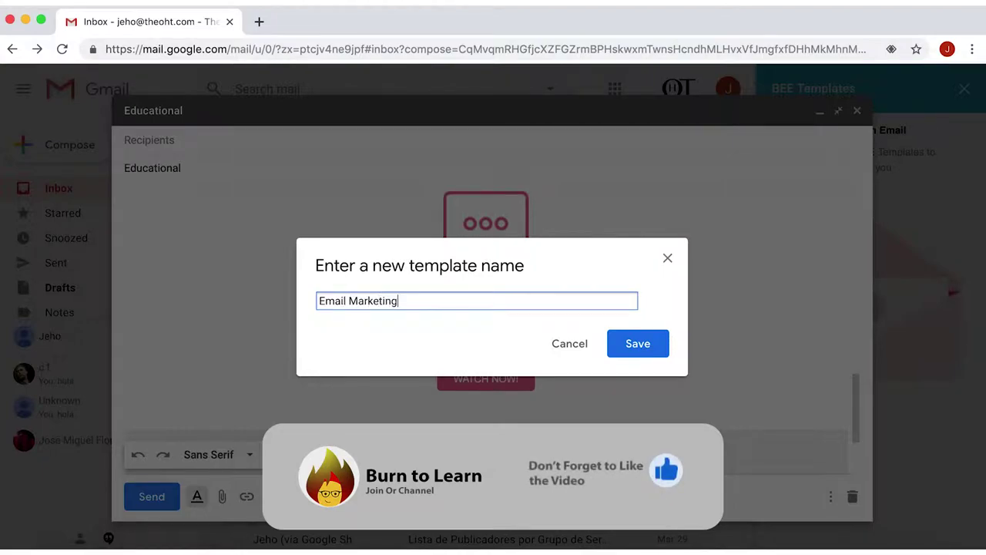
click(648, 354)
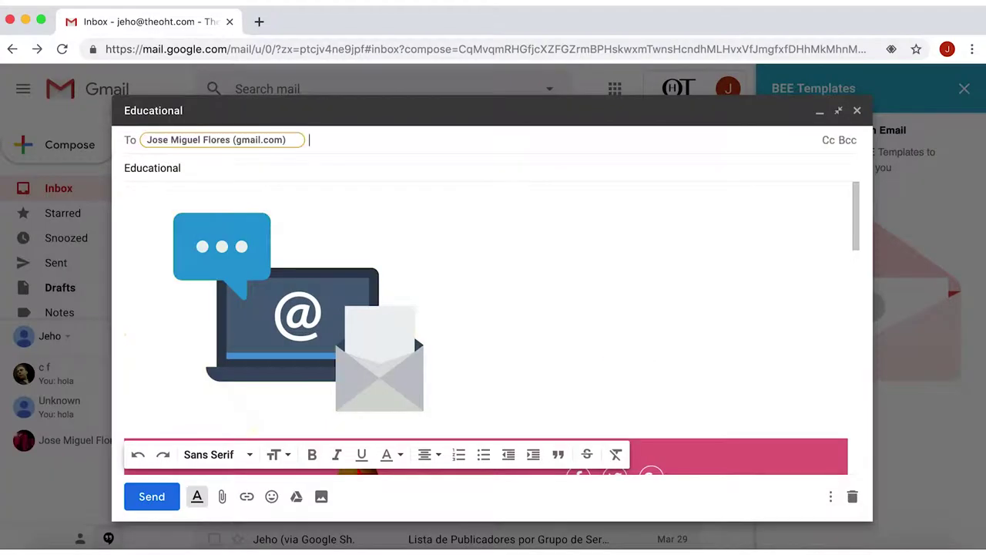
click(145, 497)
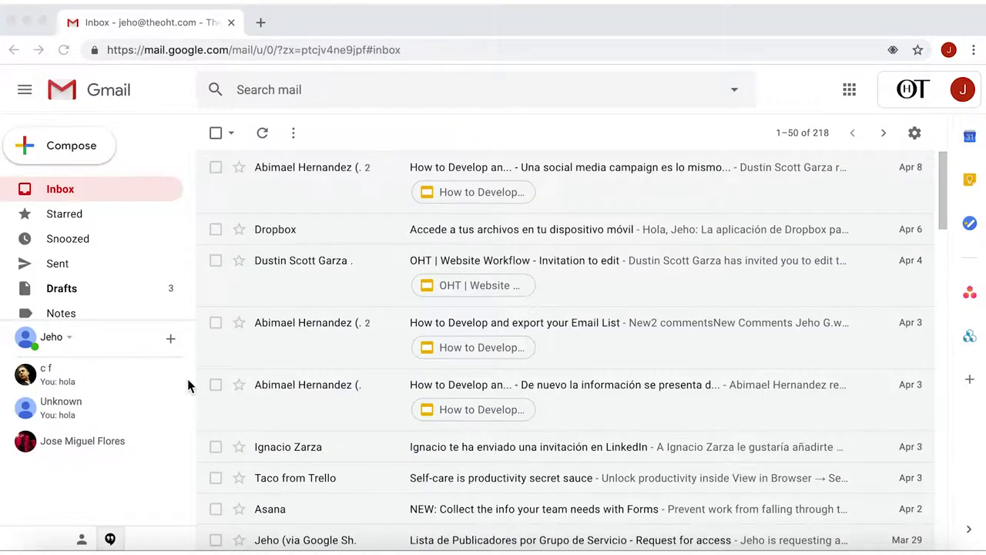
Step: Compose a new message to the contact, insert the saved "Email Marketing" template and review its content
click(90, 154)
click(619, 259)
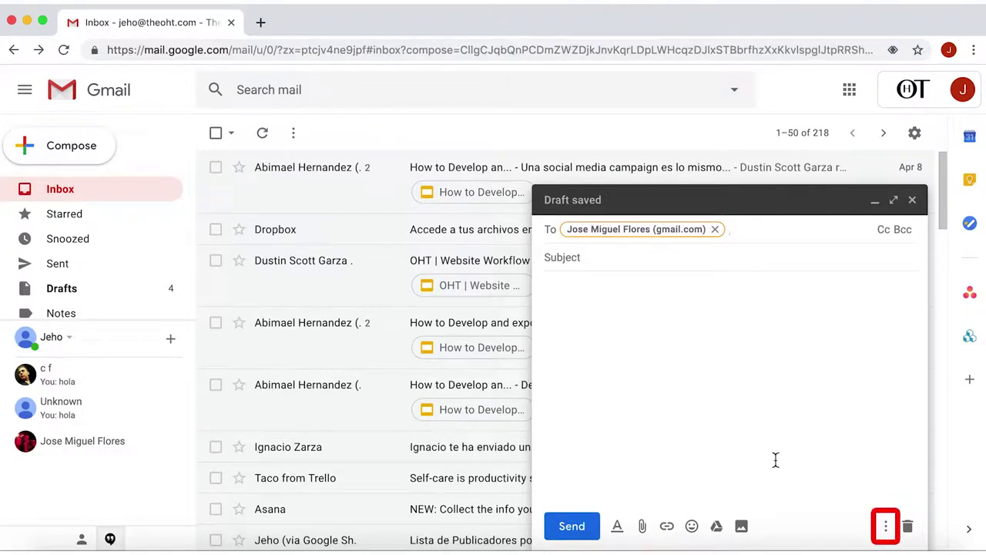
click(885, 527)
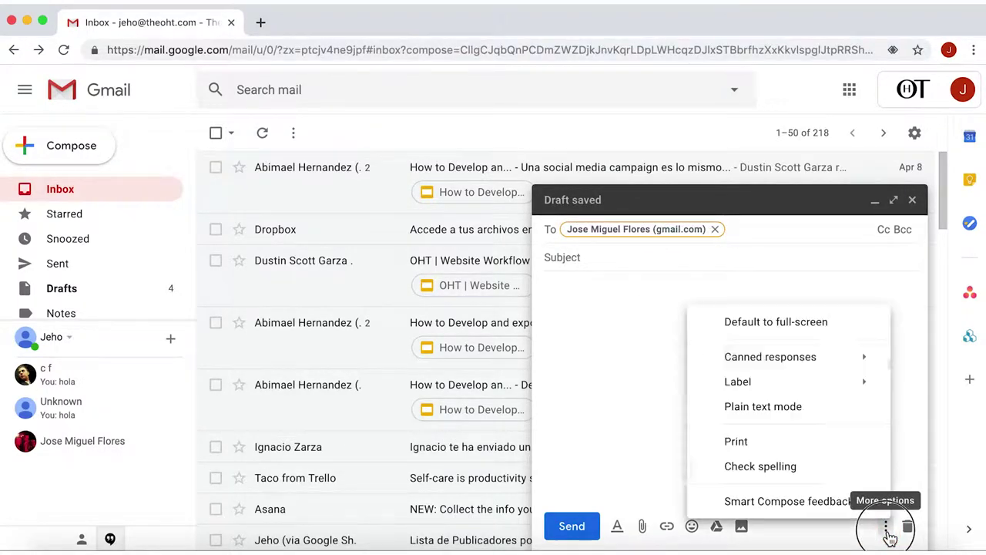
mouse_move(835, 370)
click(645, 399)
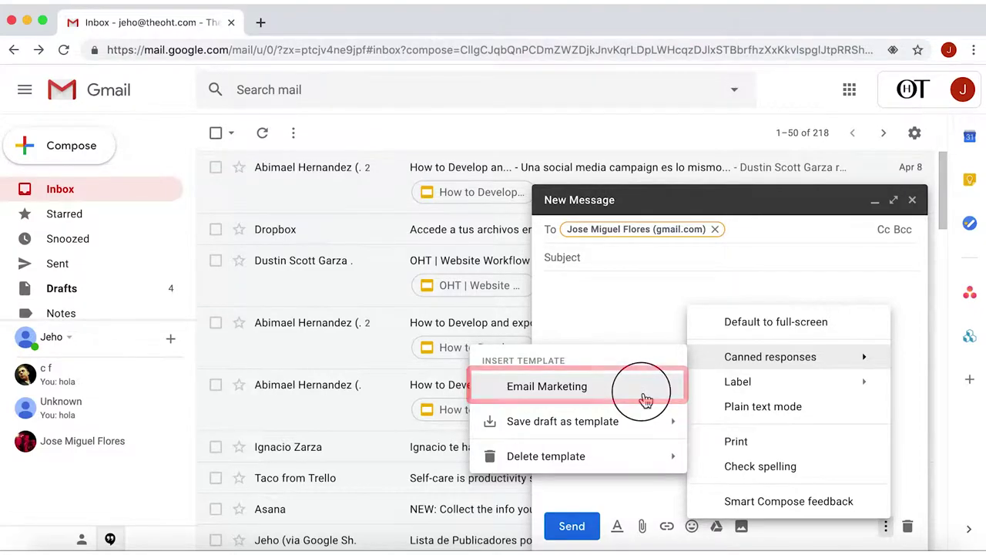
scroll(707, 371, down, 5)
scroll(706, 371, down, 3)
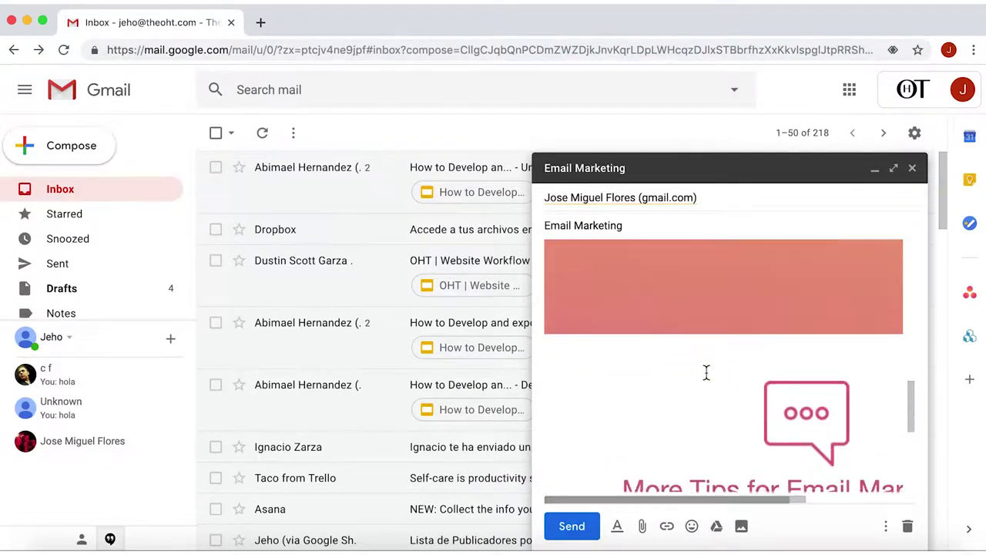